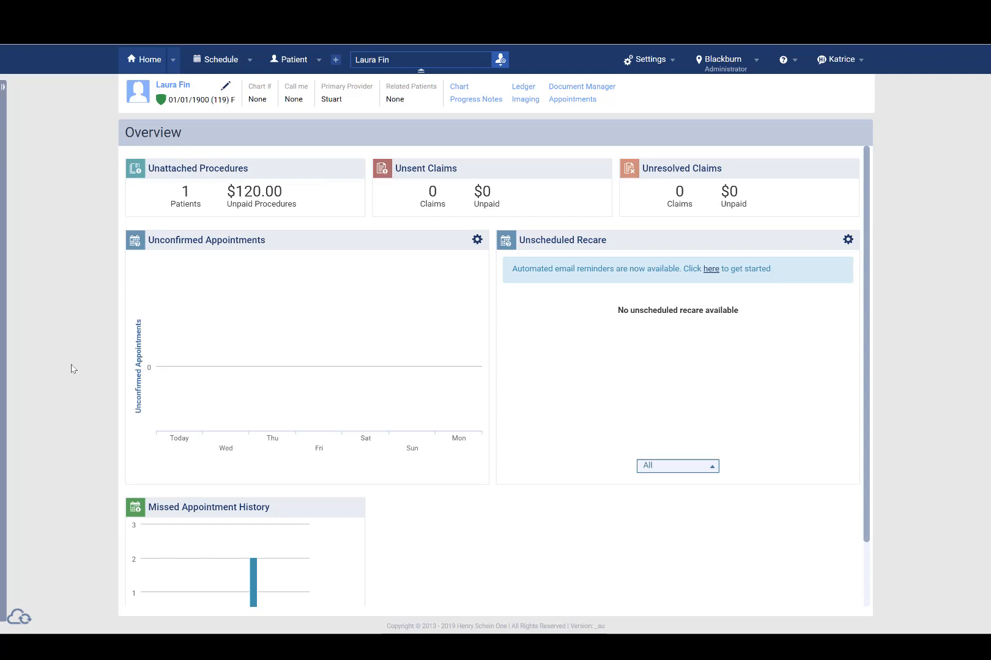
Search for the test patient by the first name margot and open her record
left_click(450, 57)
type("margot")
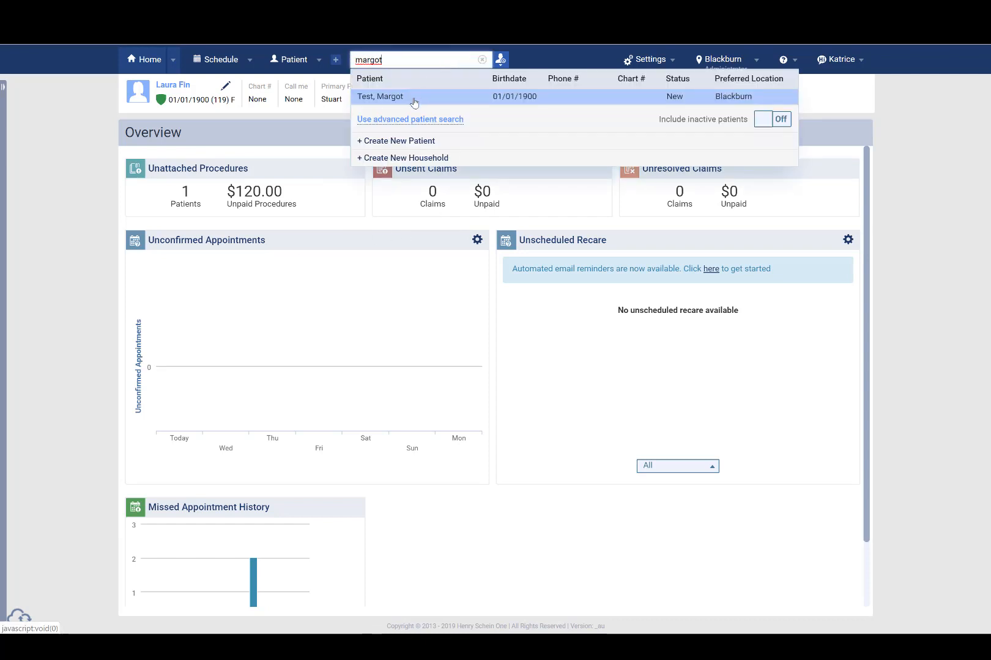
left_click(414, 99)
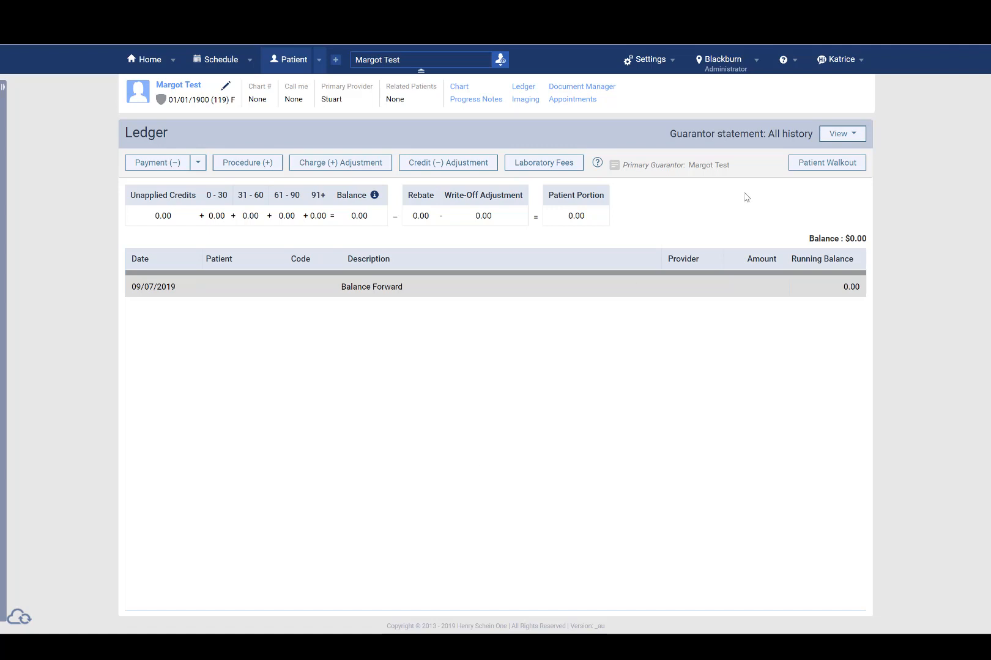
Open the Doctor Fees fee schedule to review its procedure fees
left_click(671, 67)
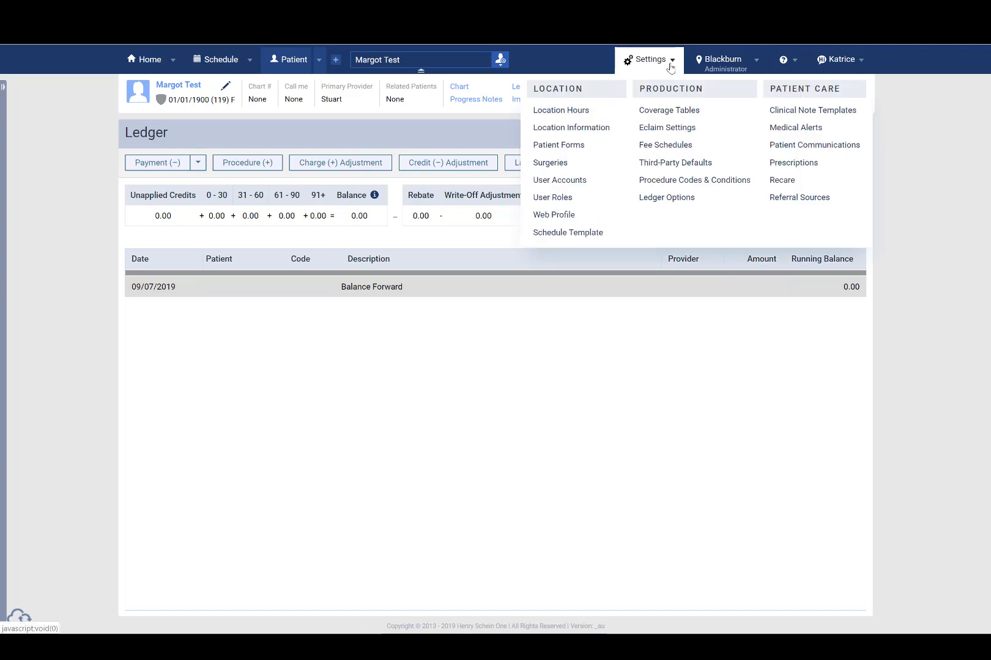
left_click(664, 147)
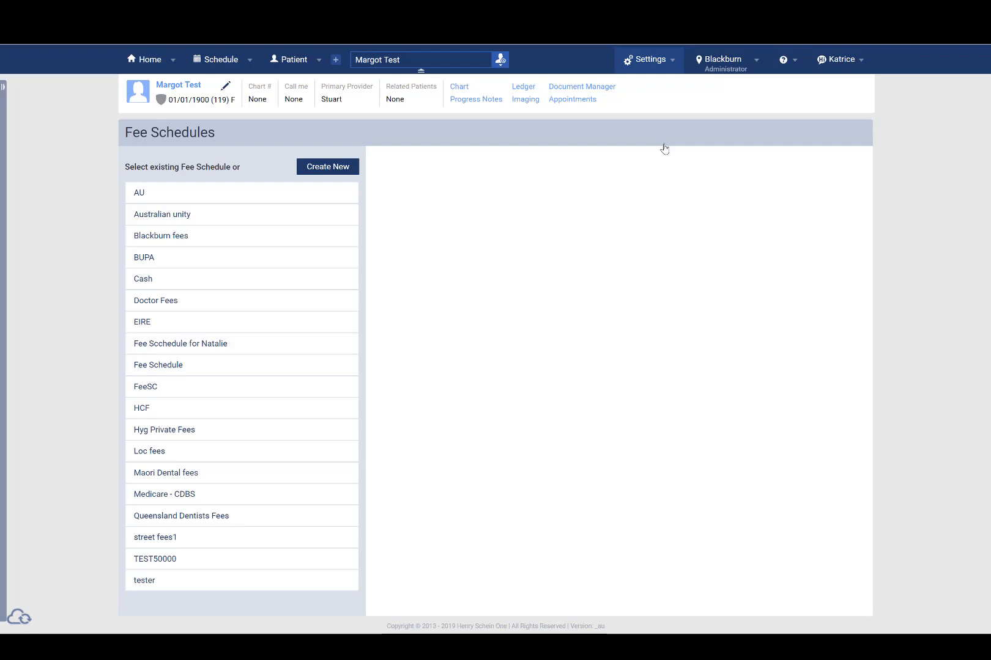
left_click(213, 307)
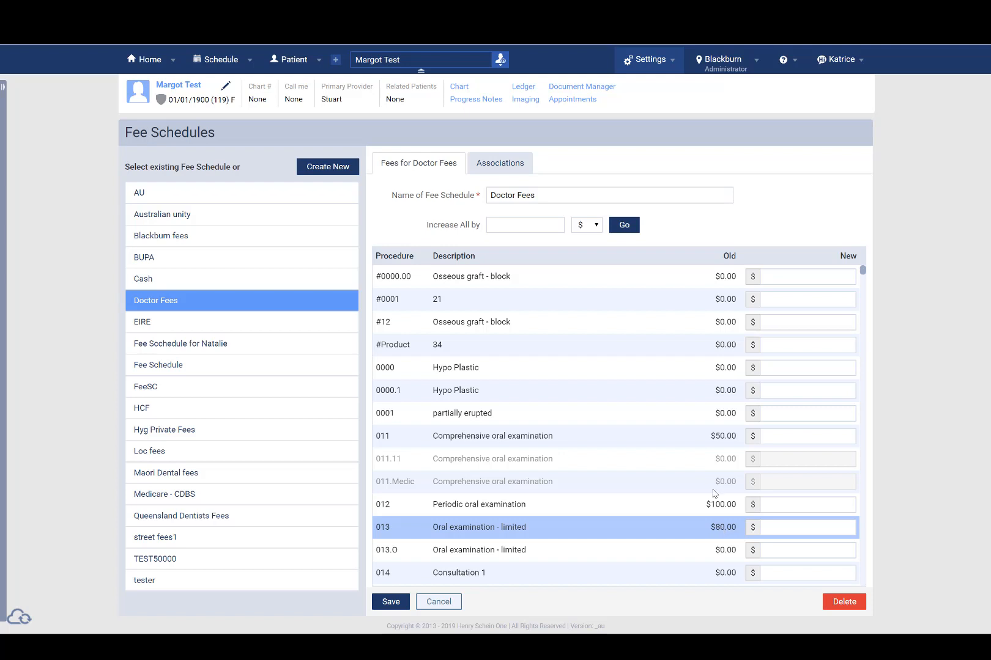
From the patient's ledger, start a procedure entry with code 011 - Comprehensive oral examination
left_click(525, 87)
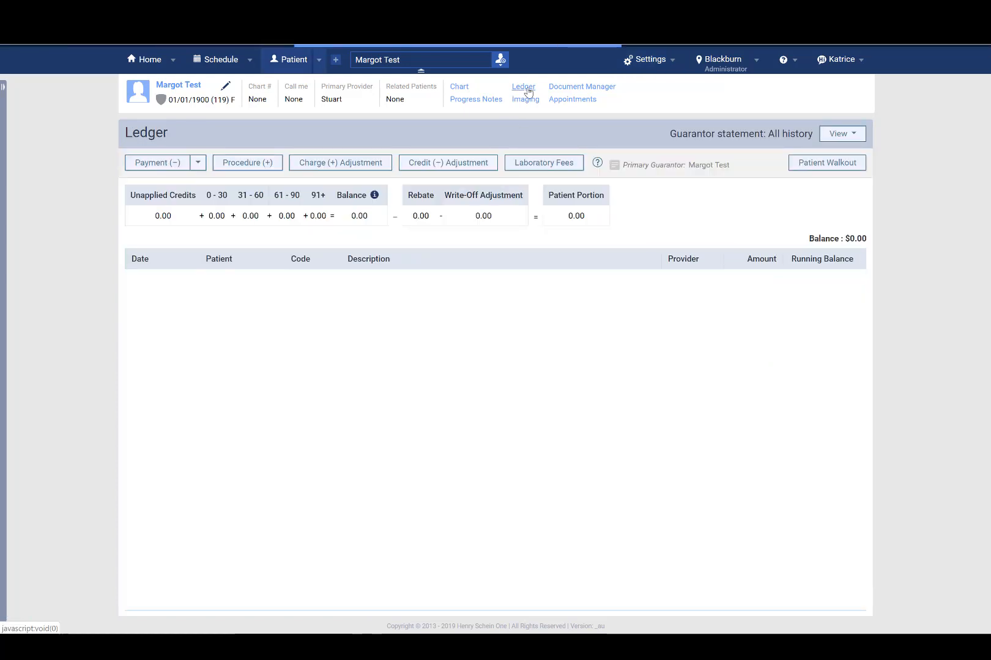
left_click(258, 164)
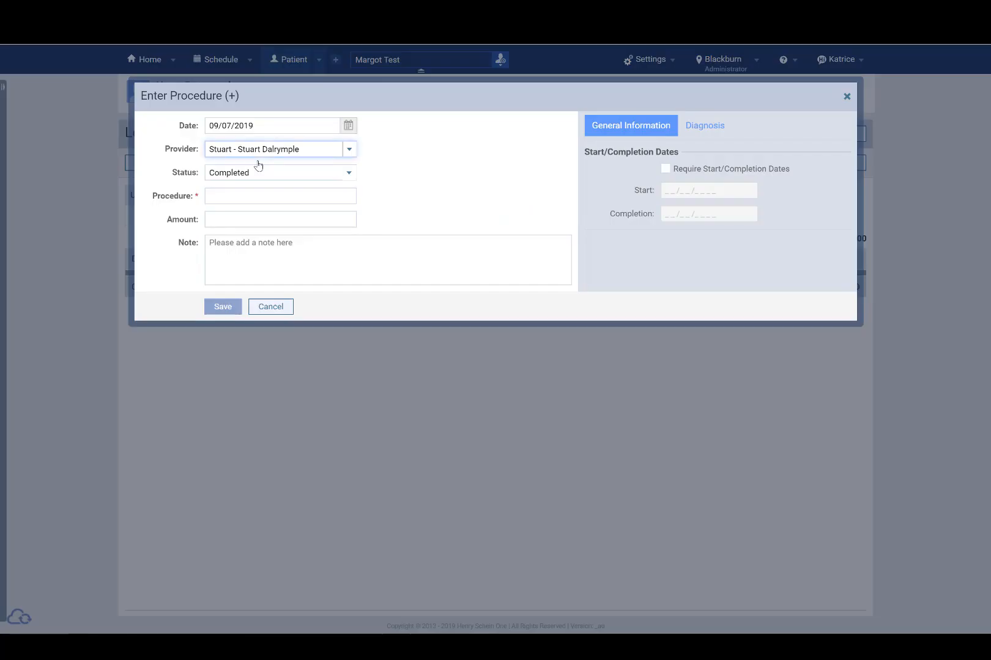
left_click(237, 202)
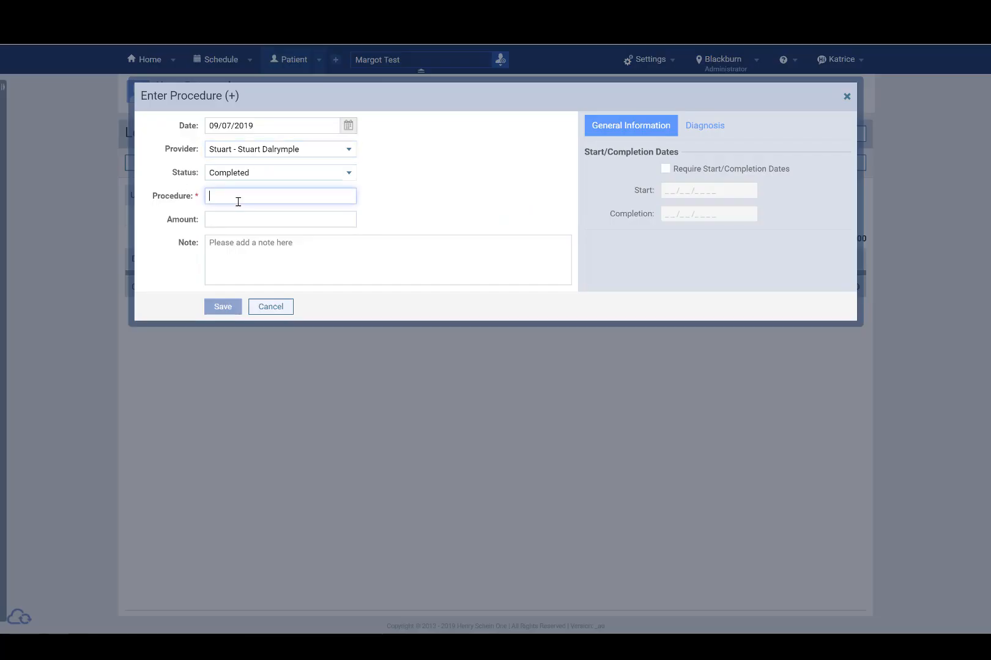
type("011")
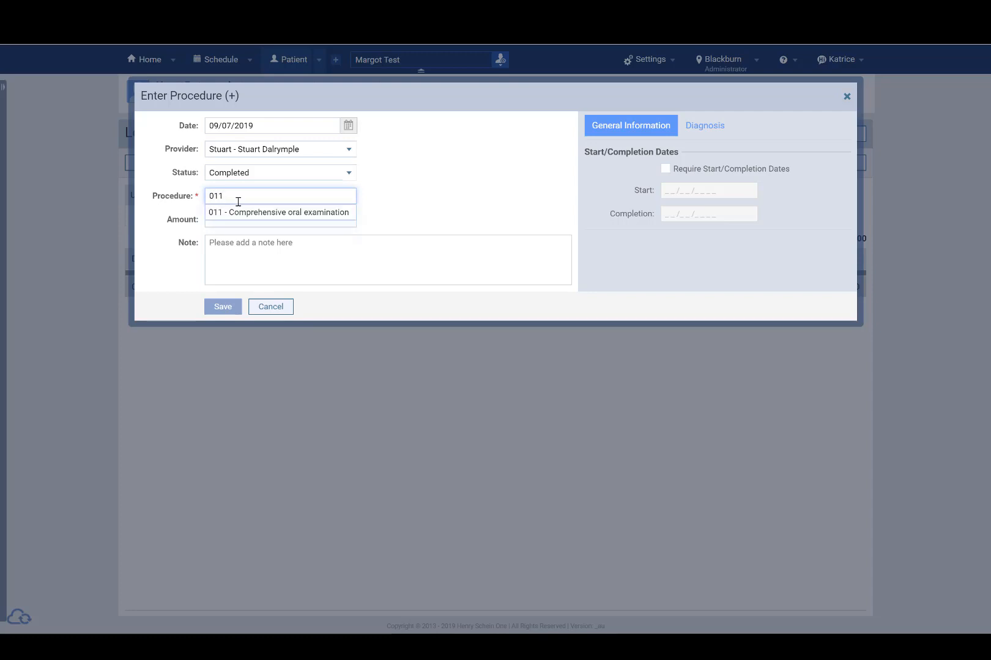
left_click(238, 213)
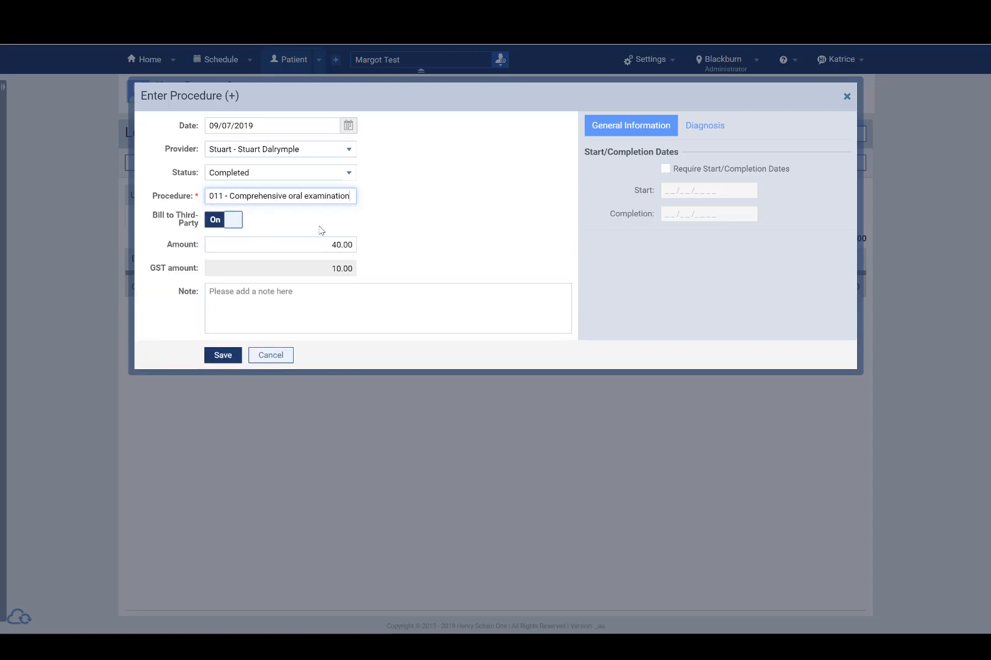
double_click(341, 239)
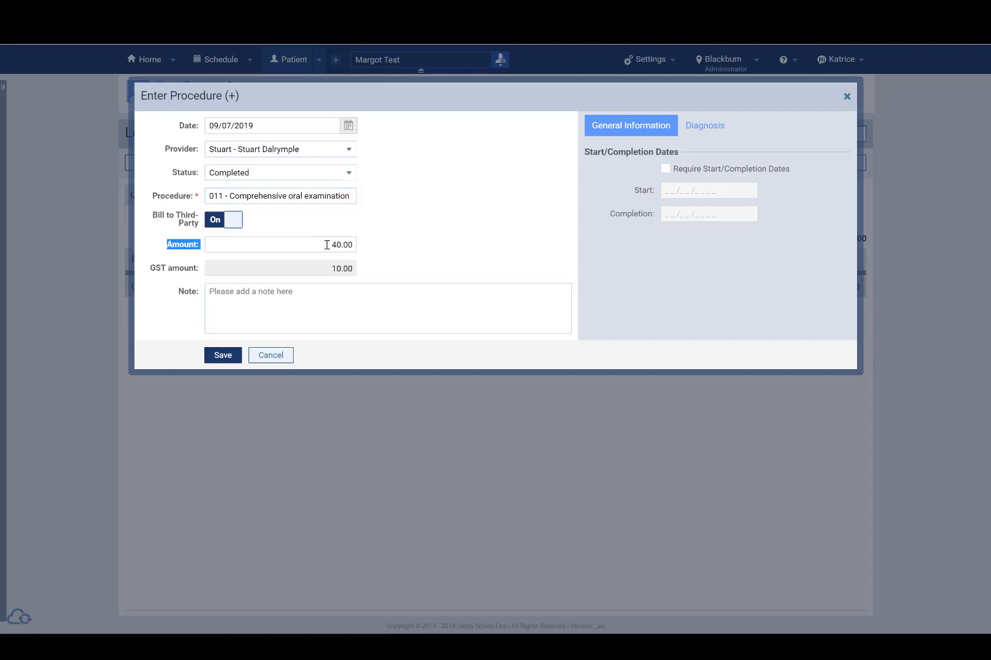
left_click(326, 244)
left_click(321, 247)
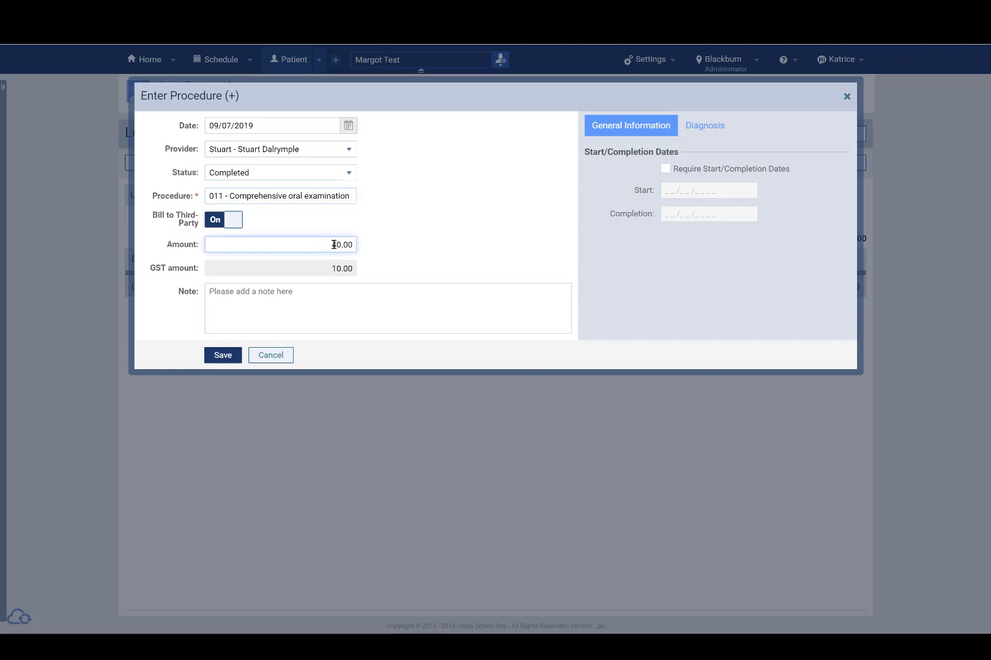
left_click(370, 243)
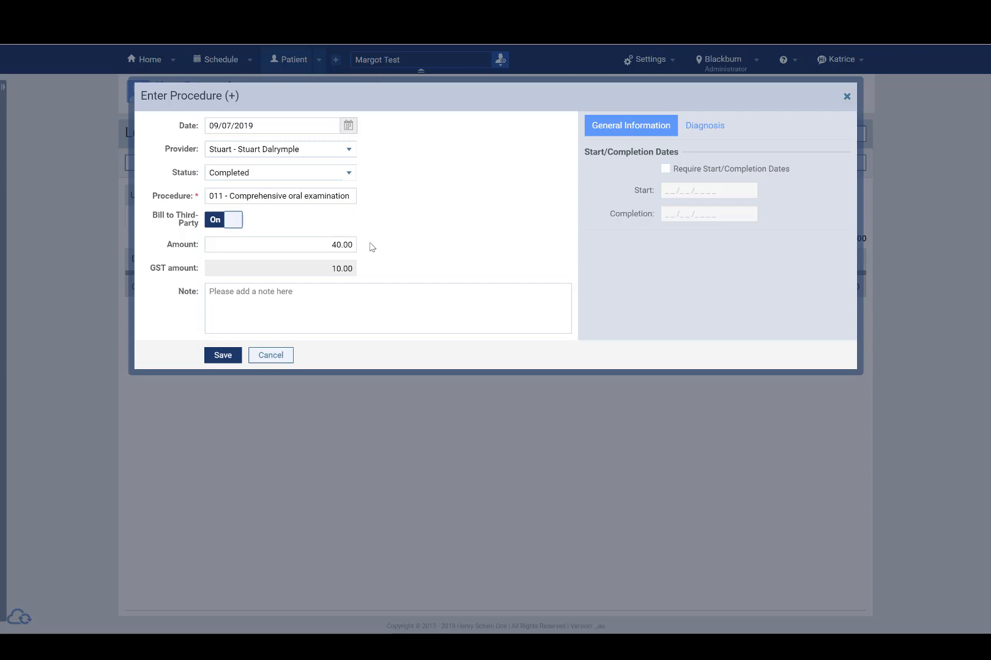
Replace the procedure with 013 - Oral examination - limited, then cancel the entry
left_click(223, 196)
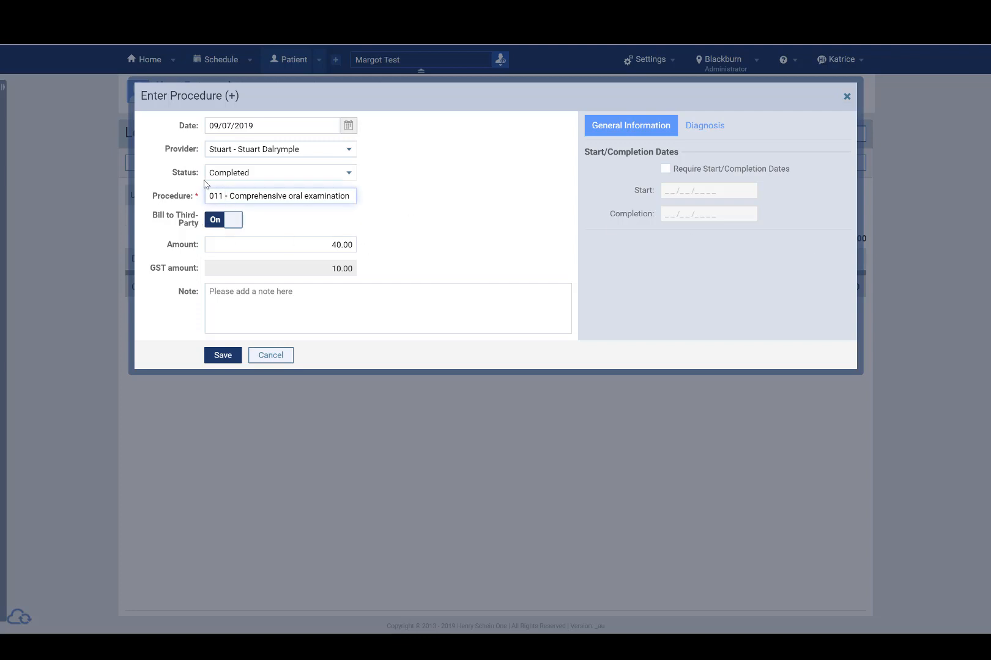
left_click_drag(208, 194, 399, 204)
key("BackSpace")
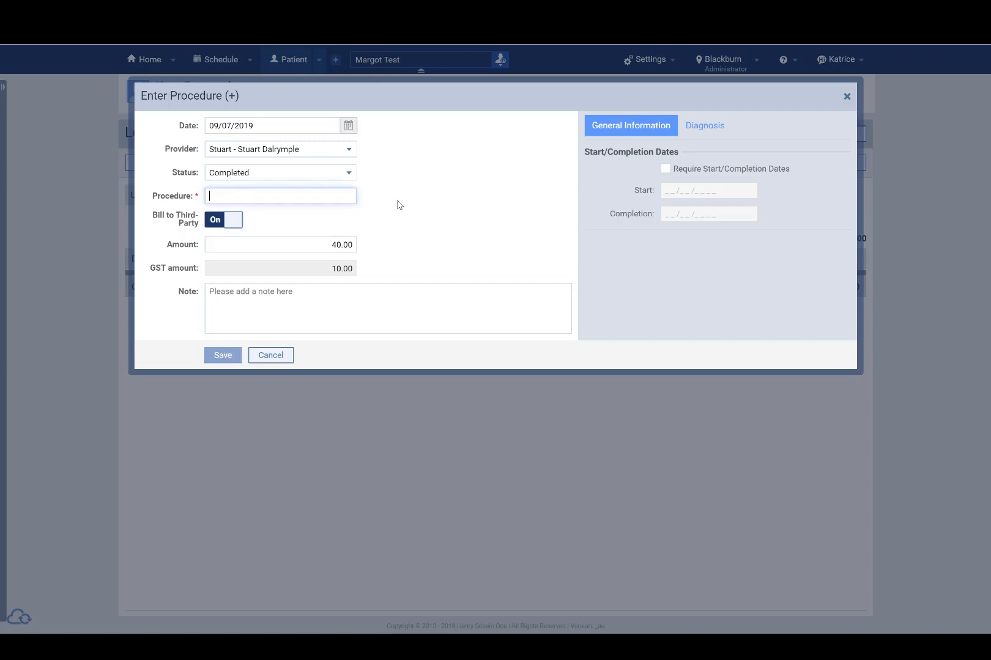
type("013")
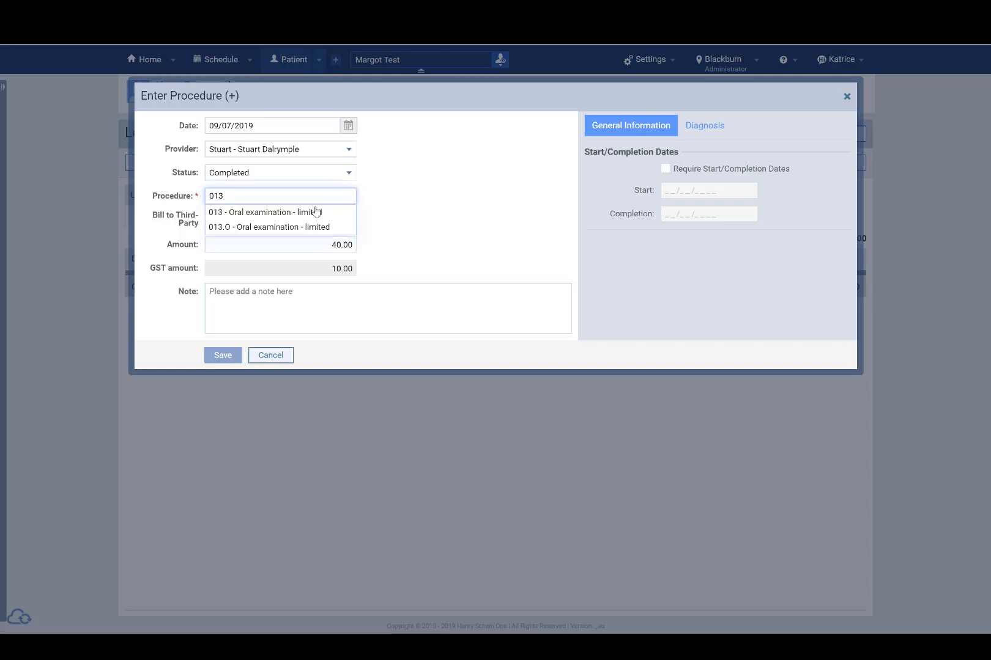
left_click(291, 218)
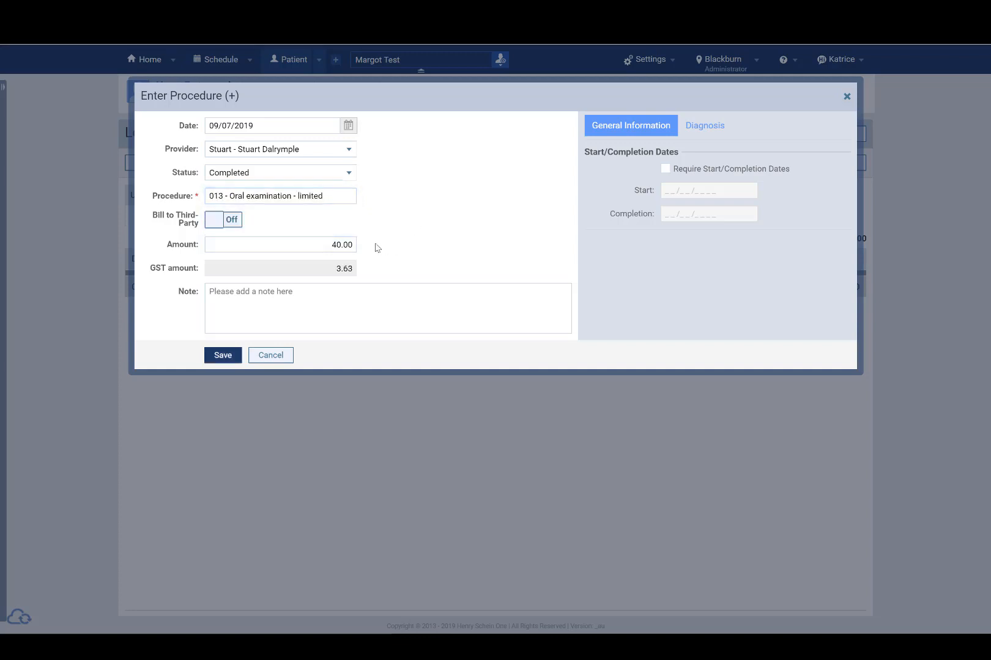
left_click(354, 244)
left_click(402, 232)
left_click(281, 356)
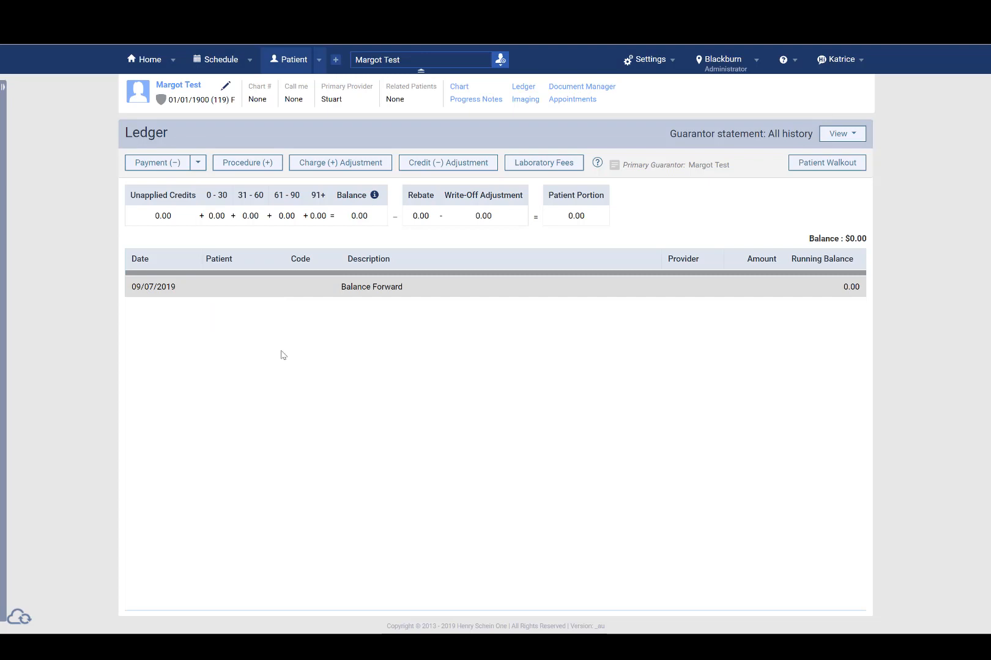
Open the provider's user account and set its fee schedule to Doctor Fees
left_click(648, 61)
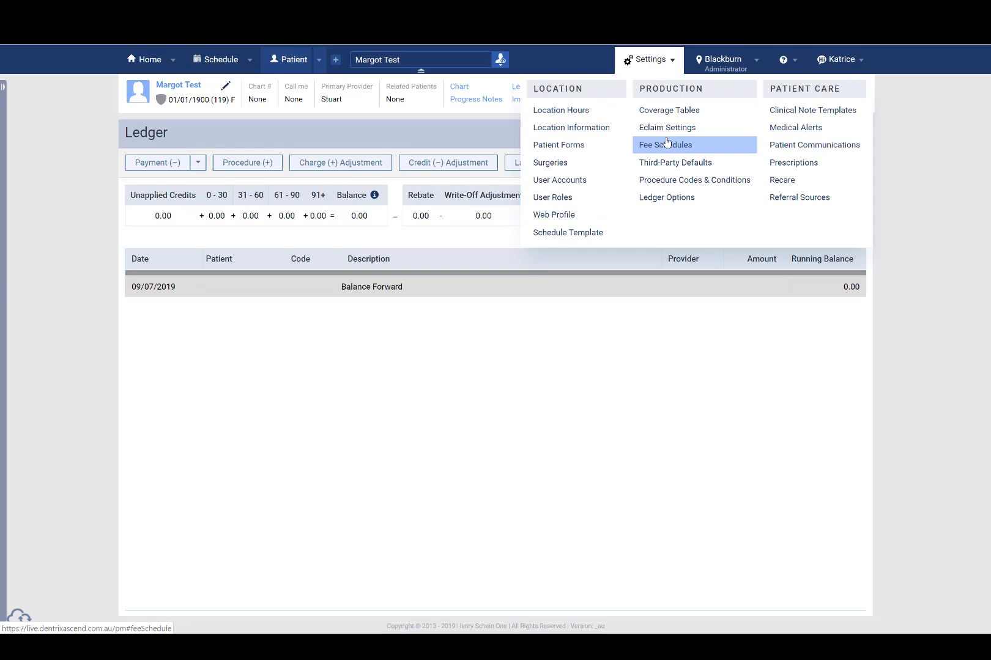
left_click(565, 181)
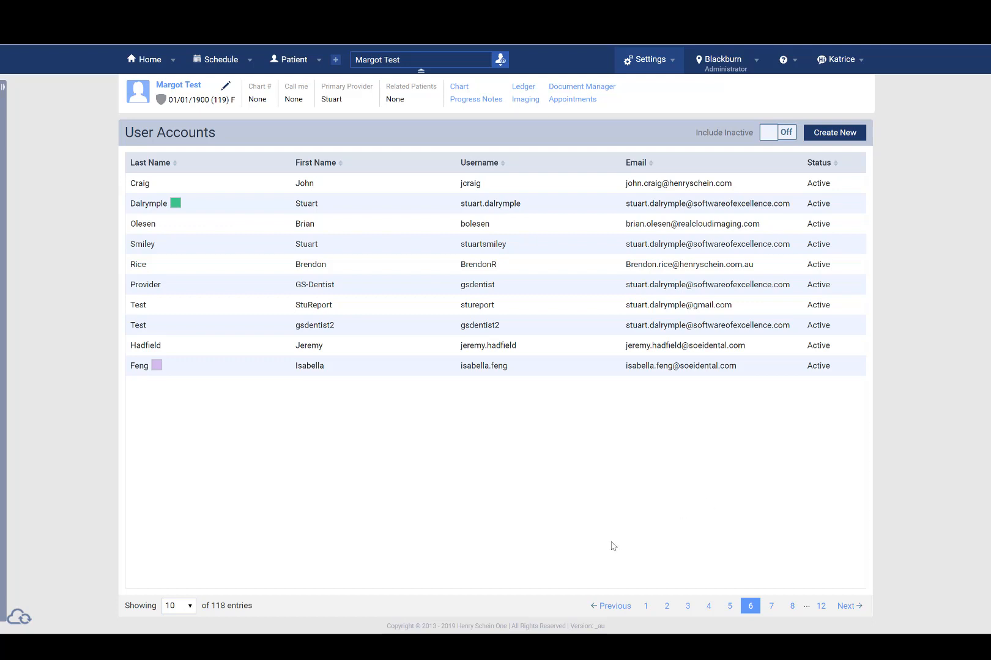
left_click(224, 210)
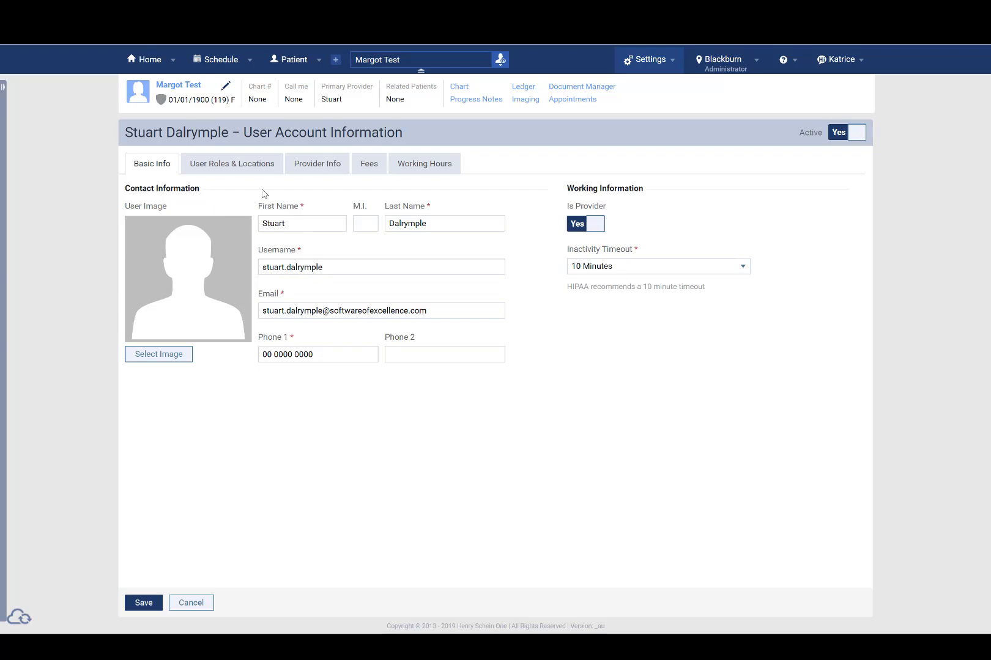
left_click(366, 165)
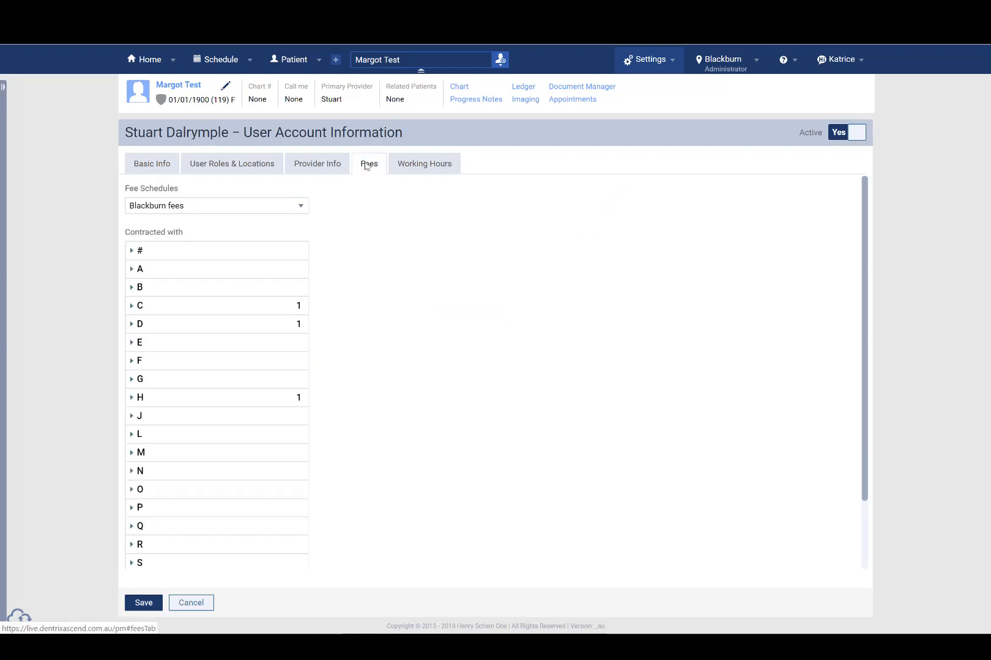
left_click(206, 210)
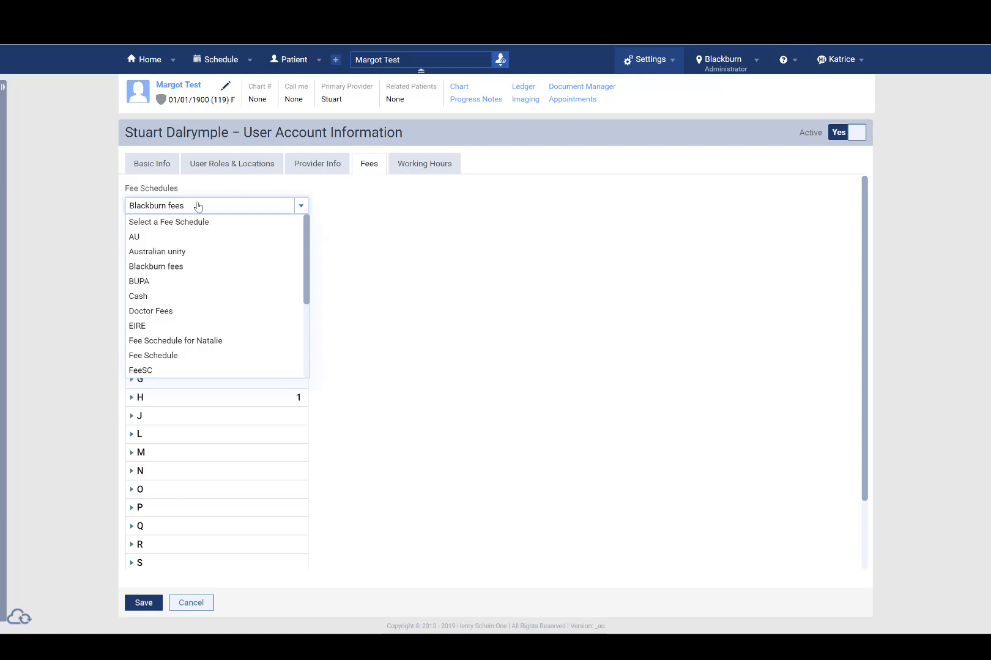
left_click(179, 317)
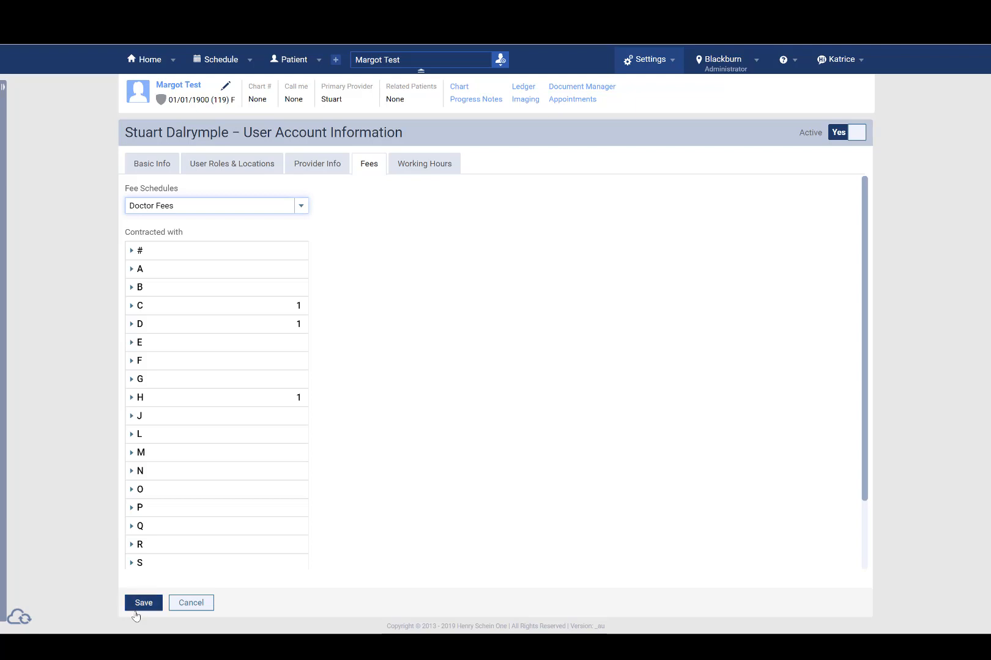
Under the H third-party contracts, tick HBF and open the fee schedule choice for it
left_click(136, 403)
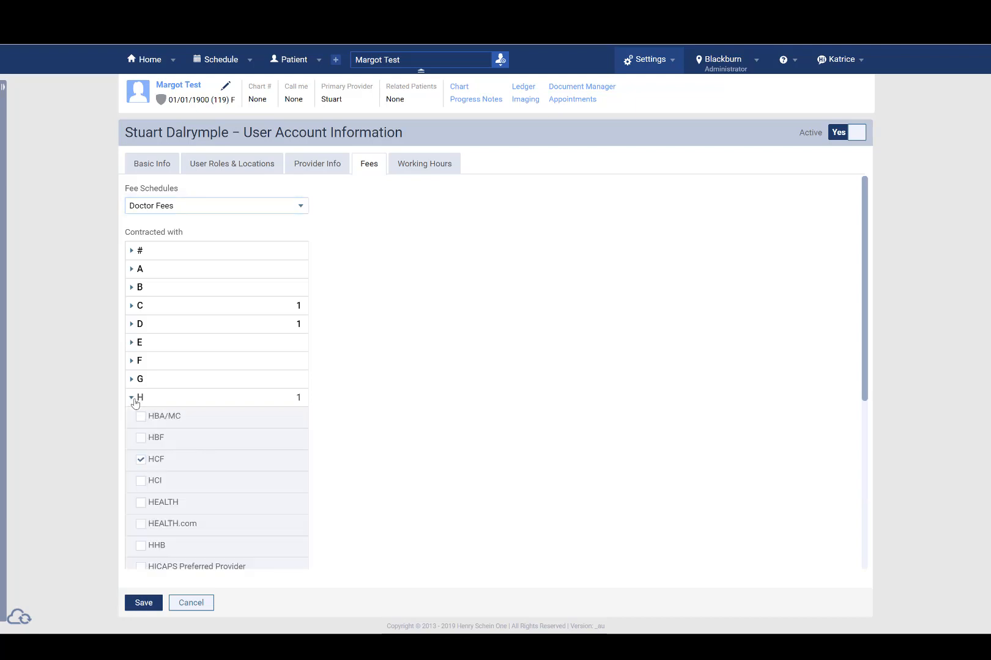
left_click(141, 460)
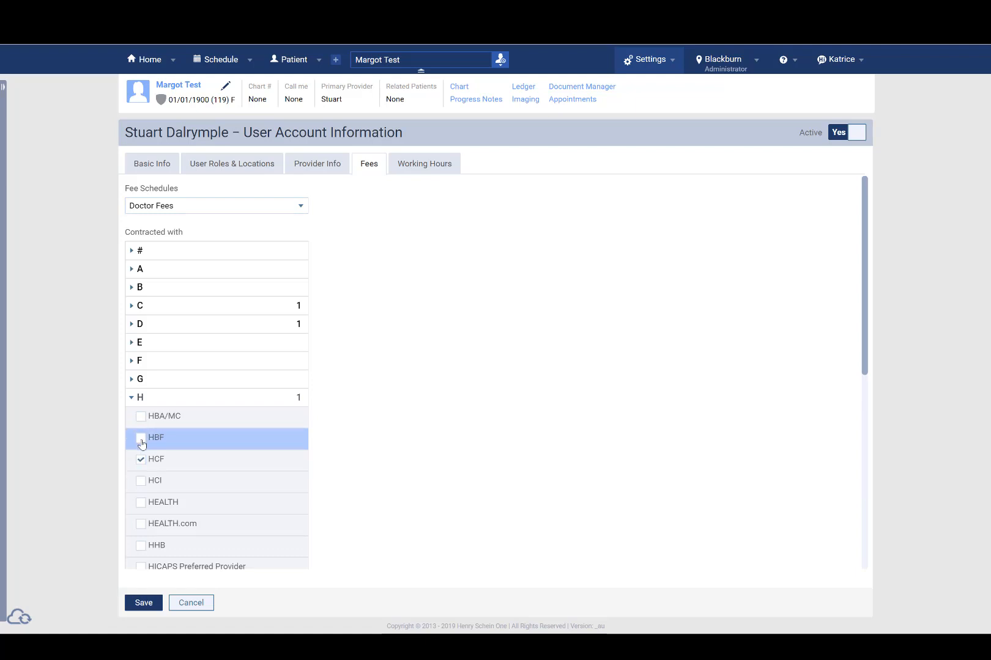
left_click(141, 440)
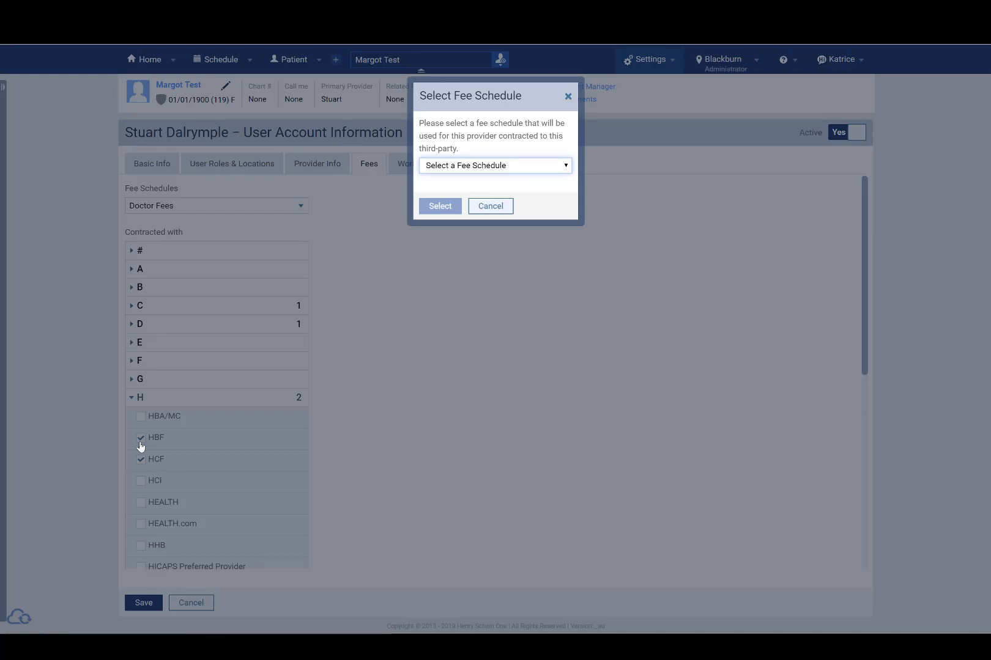
left_click(467, 166)
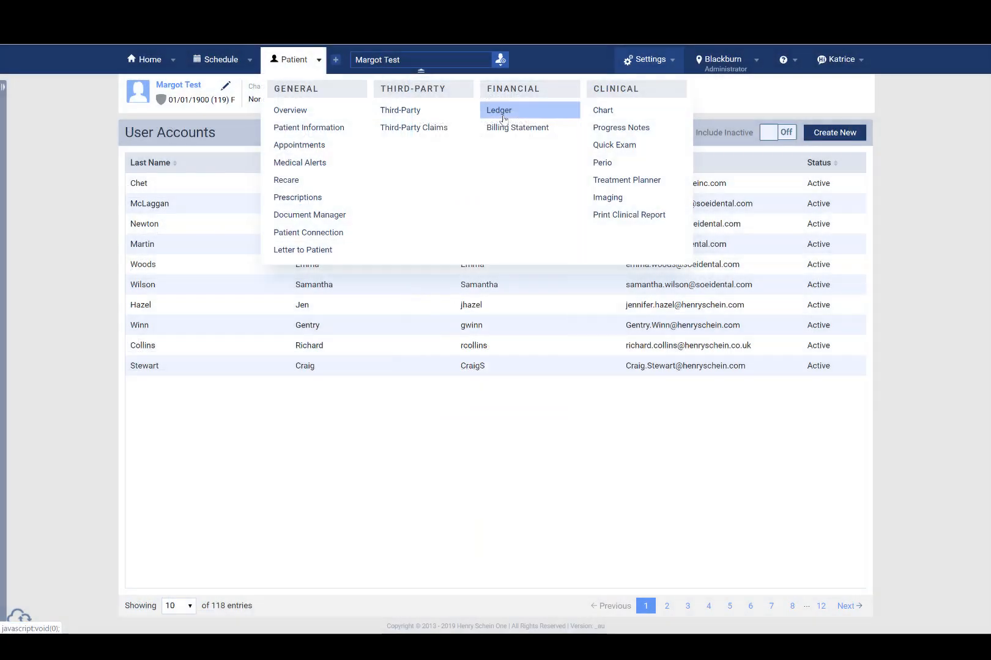
Return to the patient's ledger and start a procedure entry with code 011 - Comprehensive oral examination
left_click(501, 109)
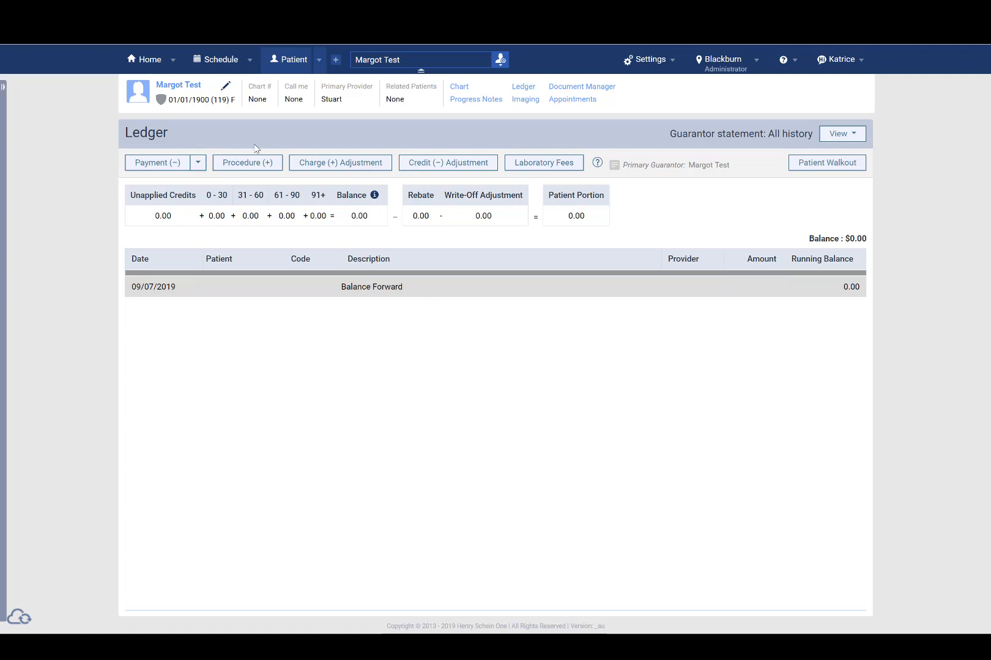
left_click(251, 164)
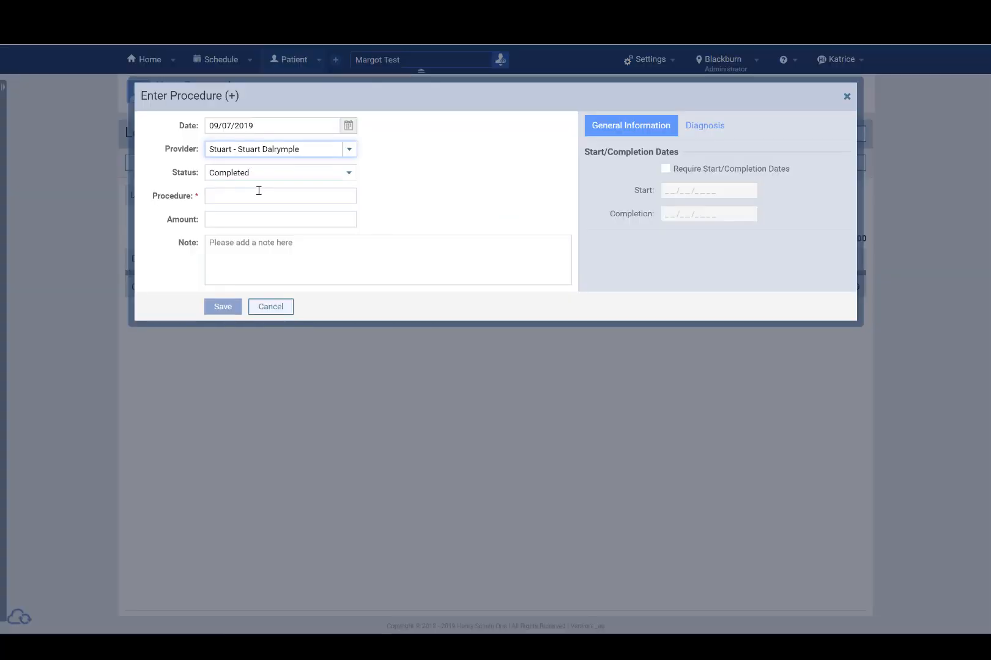
left_click(266, 195)
type("011")
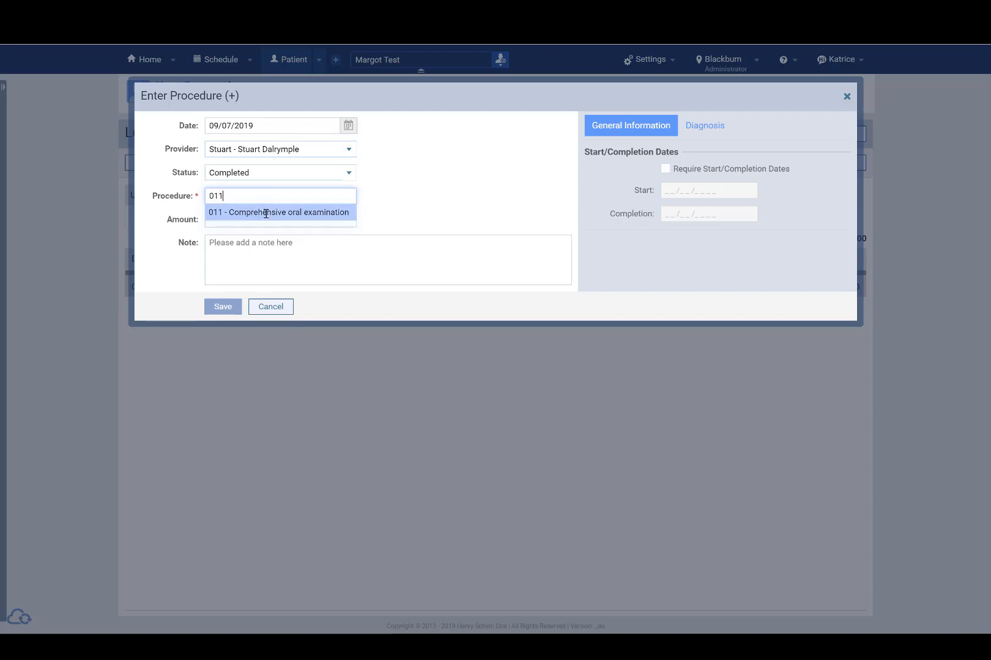
left_click(266, 213)
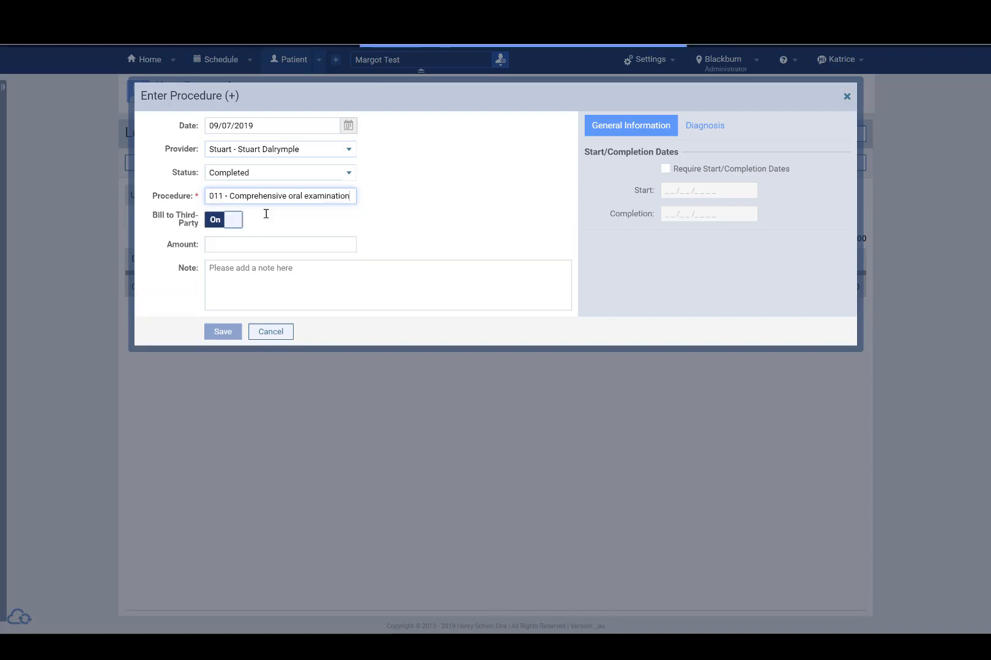
left_click(315, 245)
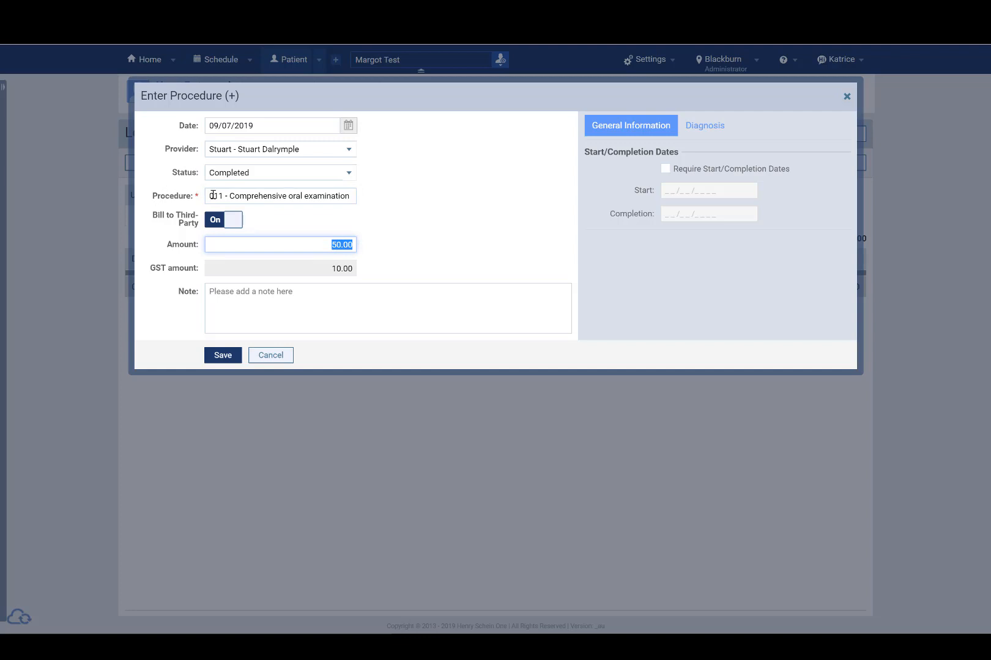
Replace the procedure with 013 - Oral examination - limited
left_click_drag(208, 196, 422, 204)
key("BackSpace")
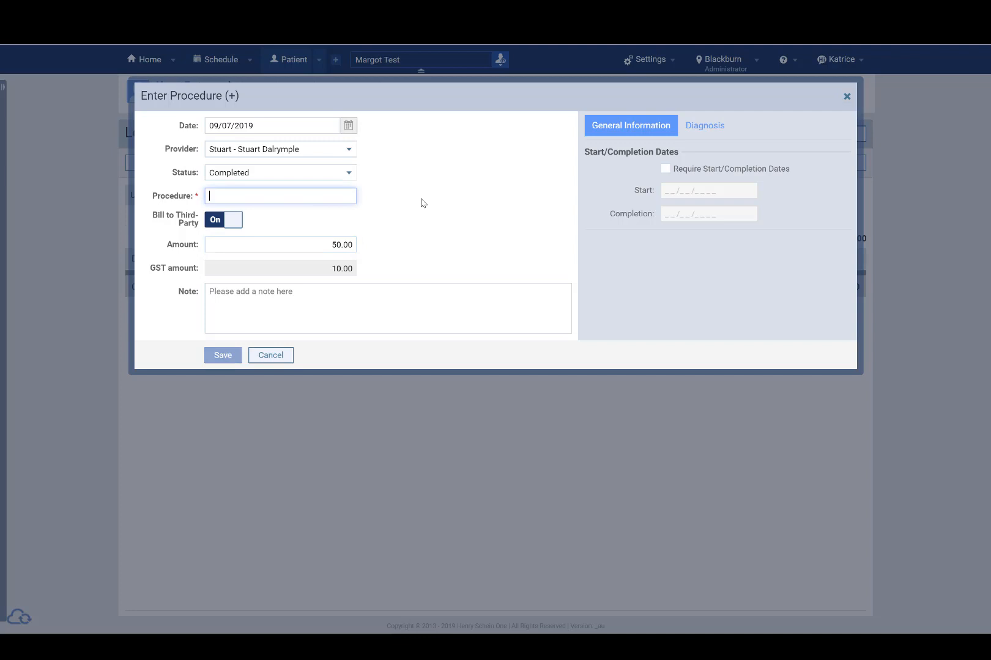
type("013")
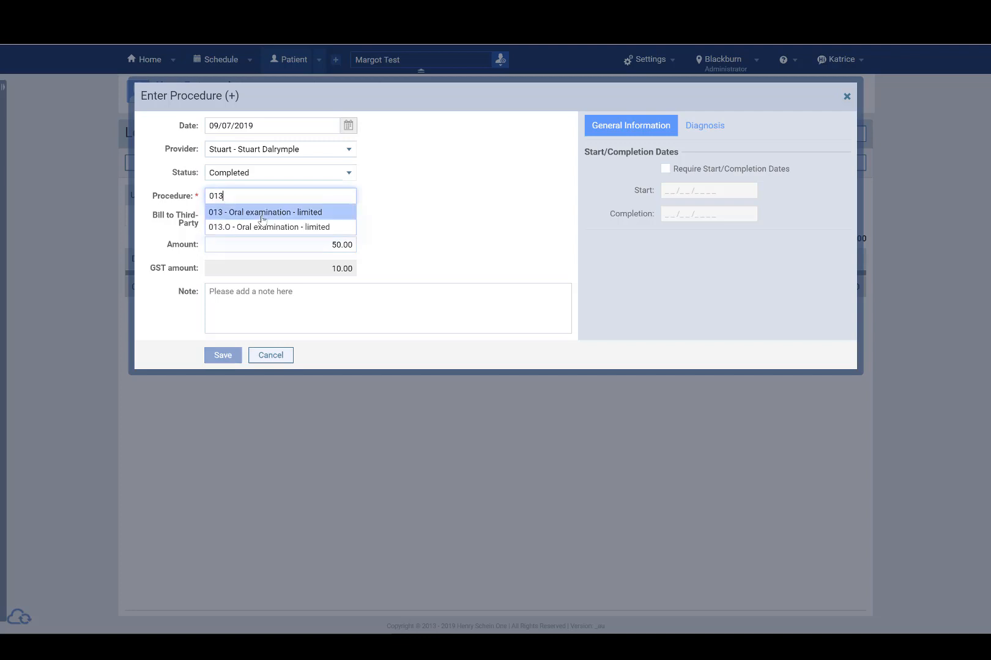
left_click(264, 217)
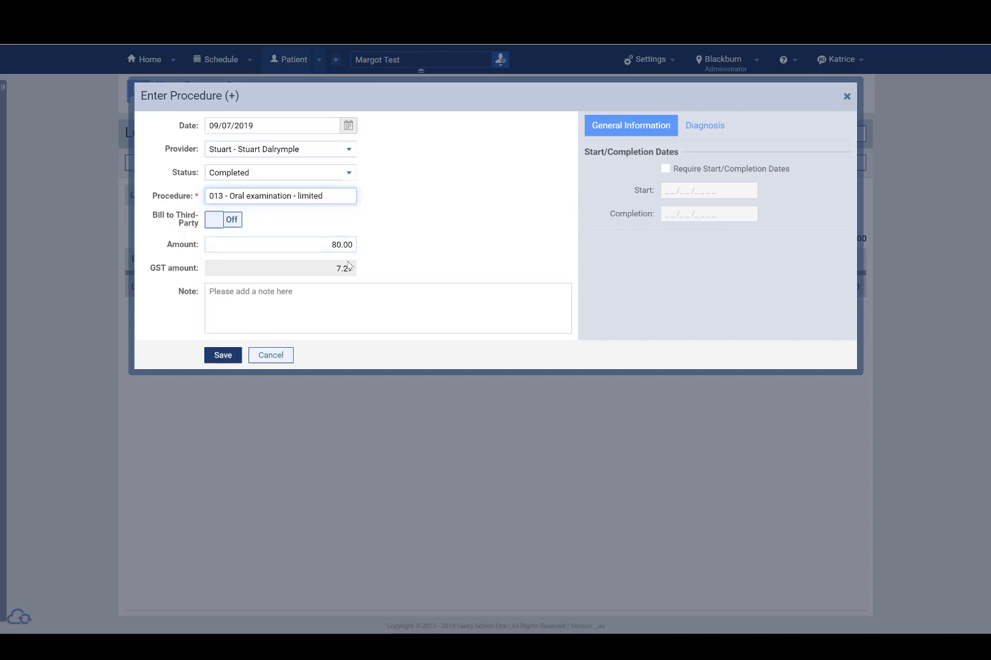